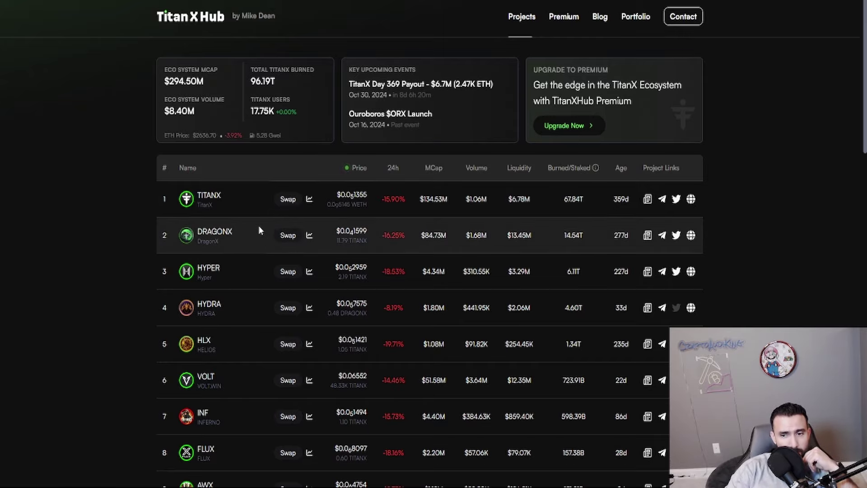
Bring up the TITANX/WETH daily chart, frame September–November with taller candles, and highlight the current price
left_click(131, 16)
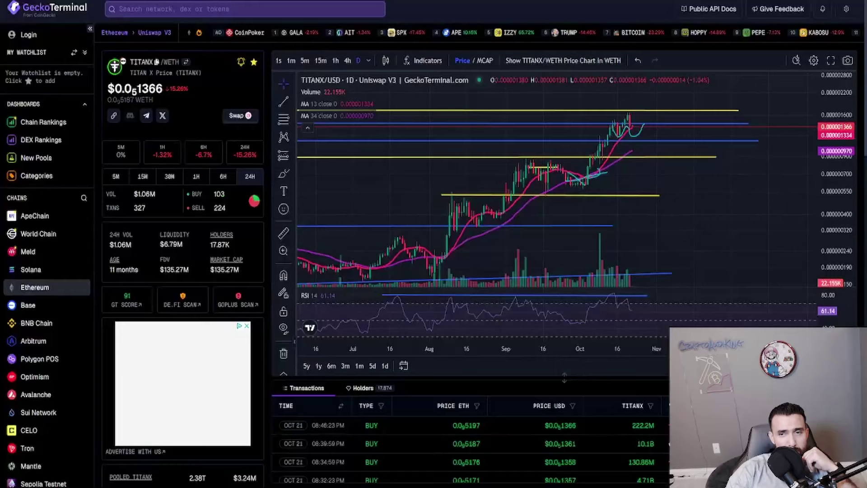
left_click_drag(711, 238, 645, 253)
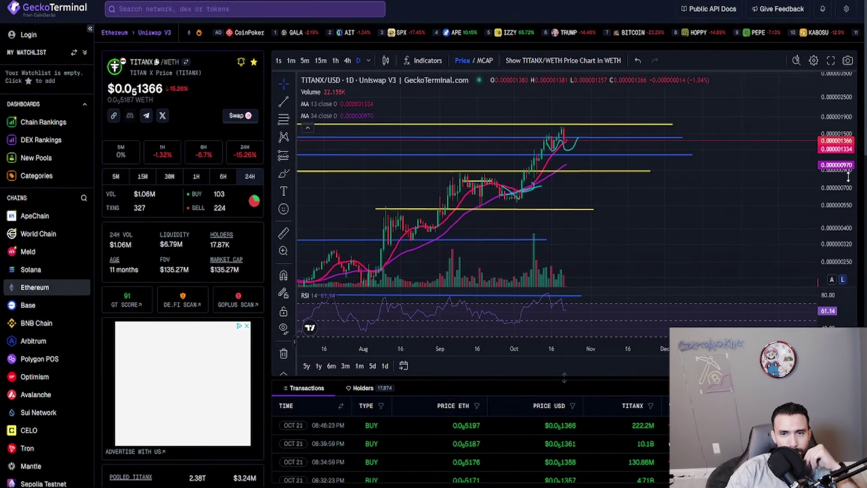
scroll(620, 199, "up", 5)
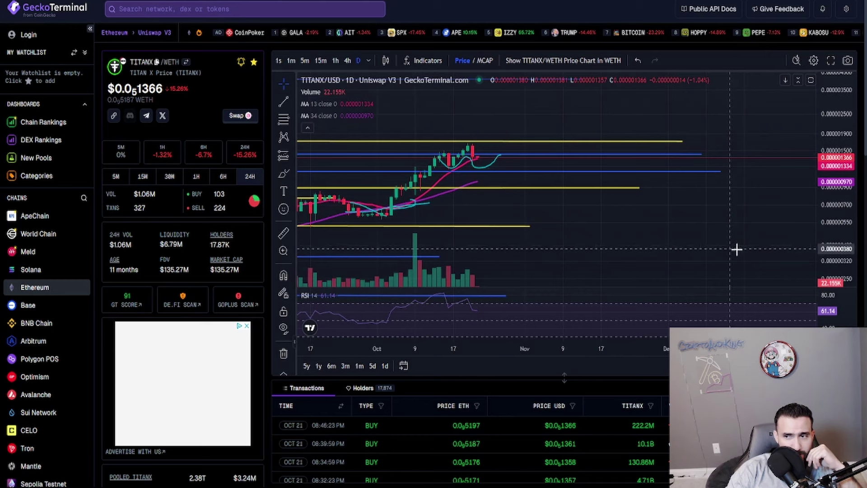
left_click_drag(686, 221, 836, 202)
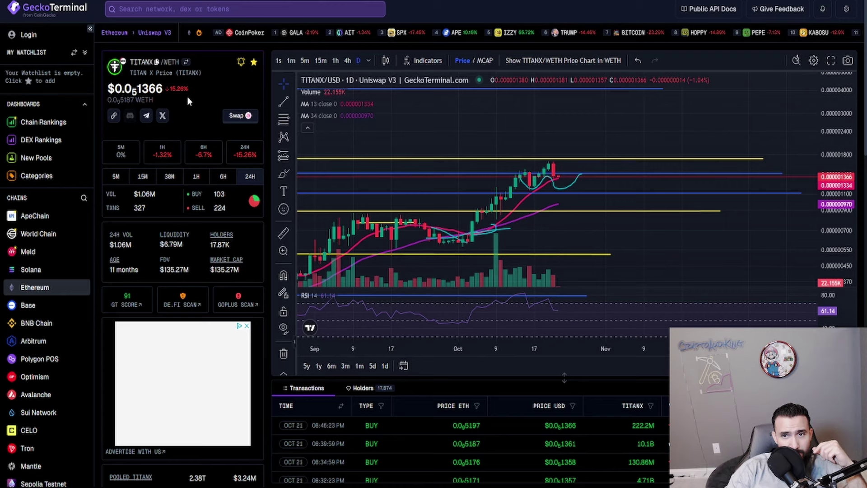
left_click_drag(192, 88, 101, 85)
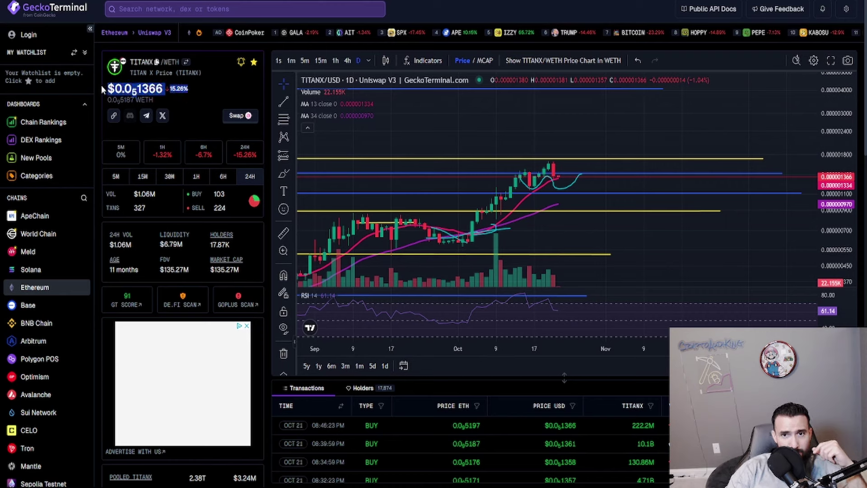
left_click(189, 93)
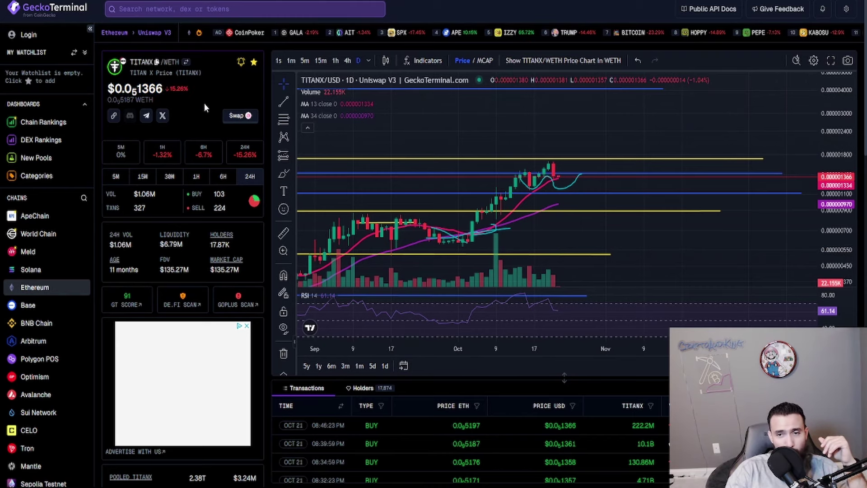
left_click_drag(772, 141, 738, 157)
left_click_drag(849, 108, 838, 132)
left_click_drag(690, 132, 685, 149)
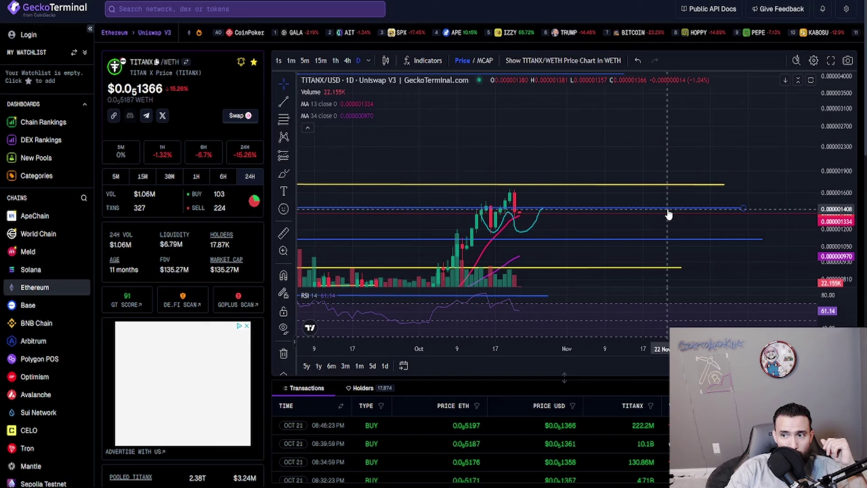
Raise the blue horizontal line to about 0.000001436 and pan to the October candles
left_click_drag(669, 215, 672, 213)
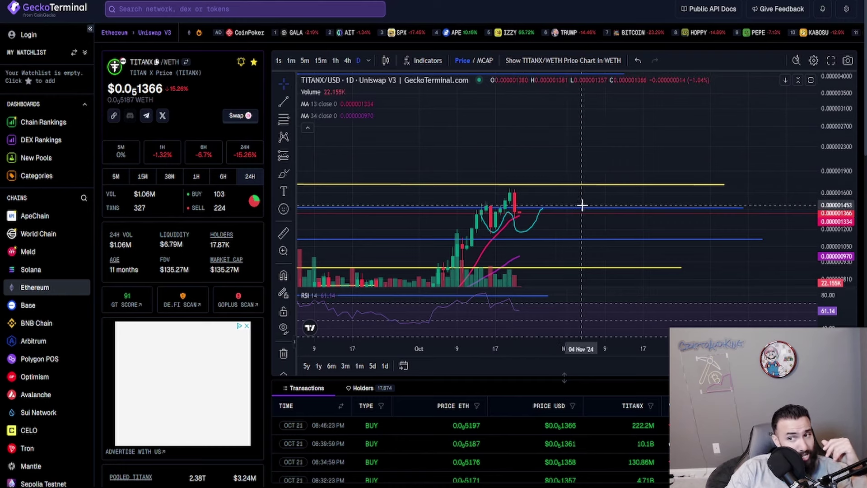
scroll(520, 212, "up", 3)
left_click_drag(510, 215, 610, 230)
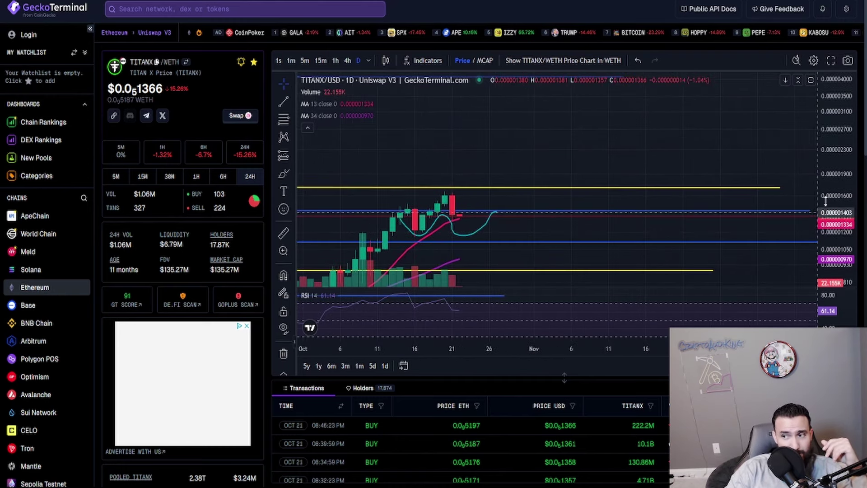
Rescale the price axis vertically, then bring up the chart timeframe list next to D
left_click_drag(840, 192, 853, 199)
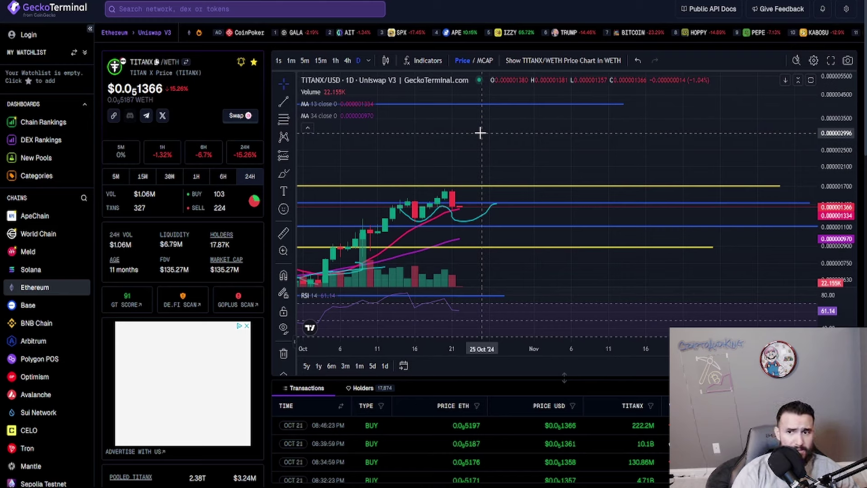
left_click_drag(847, 244, 840, 190)
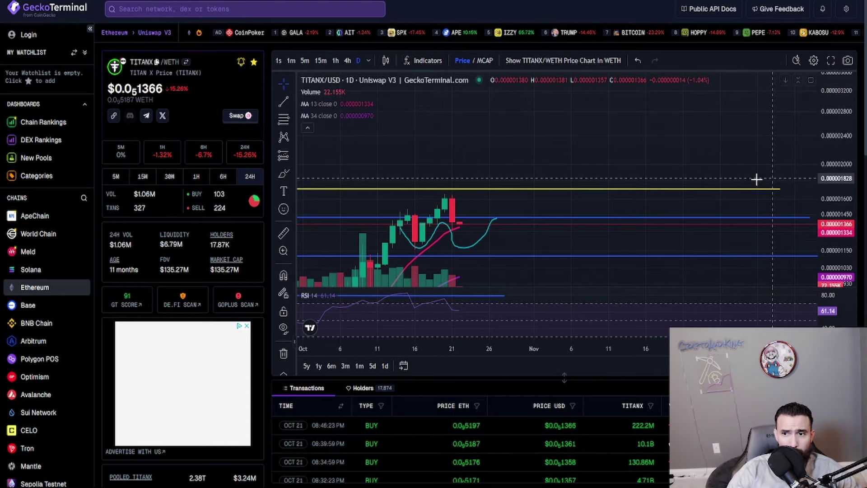
scroll(757, 180, "down", 6)
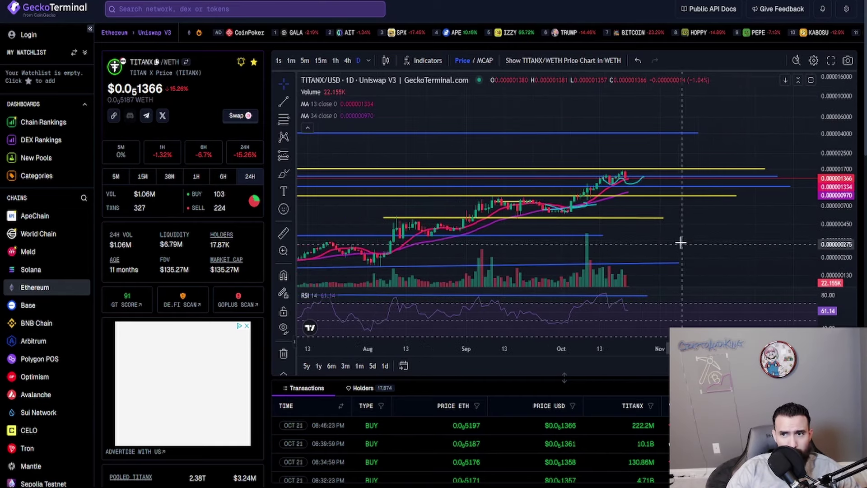
left_click(368, 60)
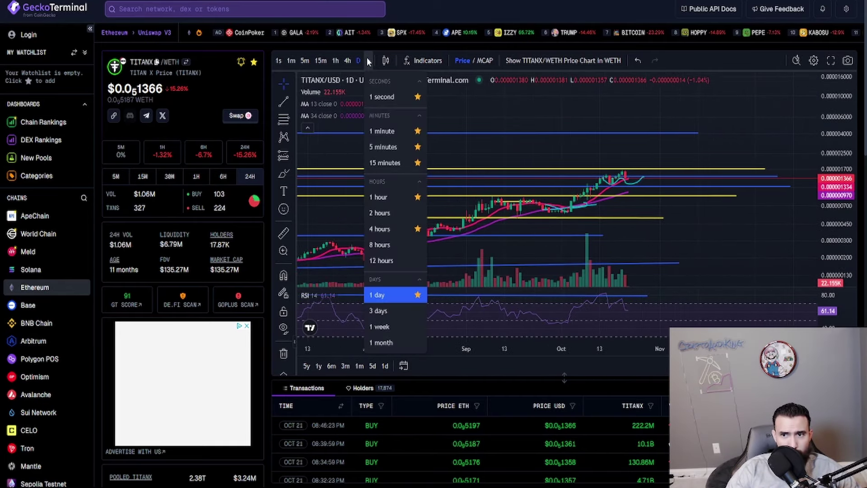
left_click(384, 327)
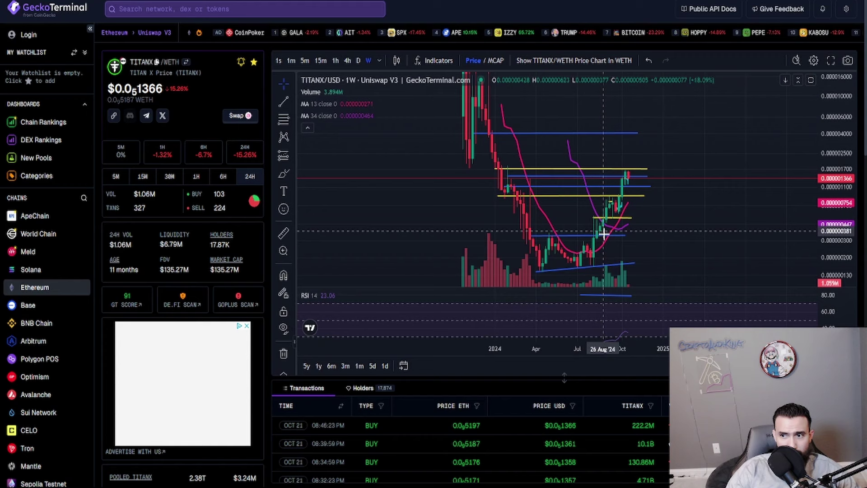
scroll(581, 223, "up", 3)
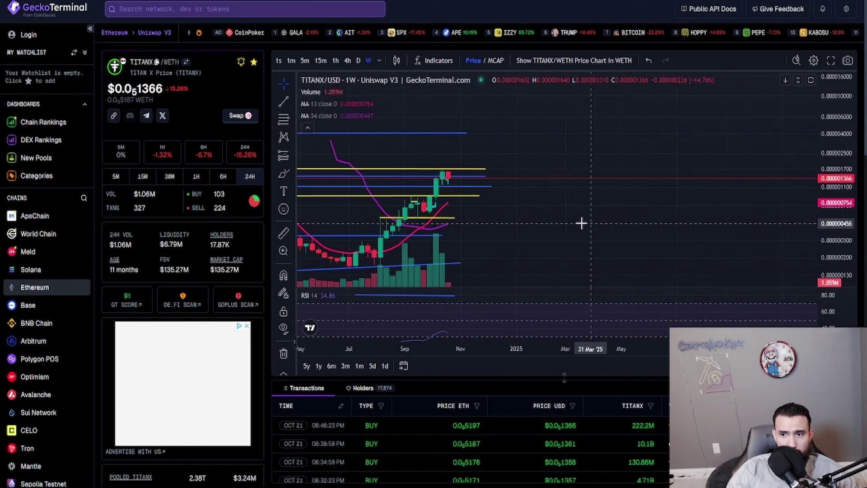
scroll(581, 224, "up", 2)
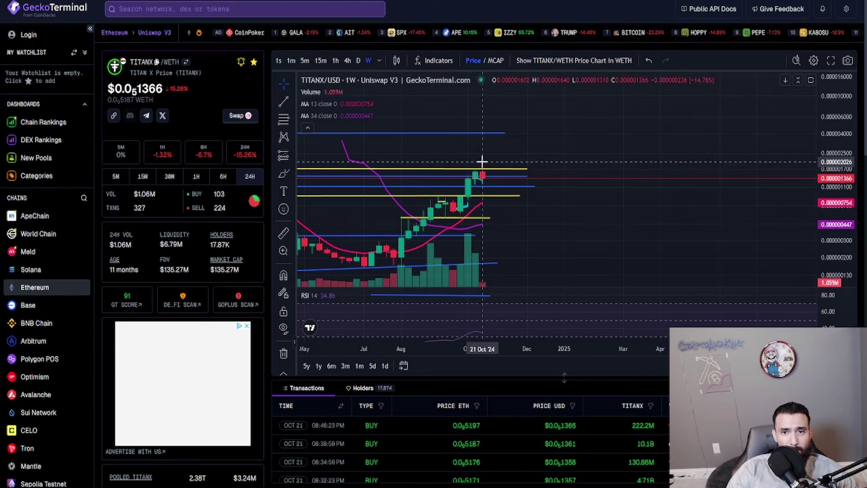
left_click(357, 60)
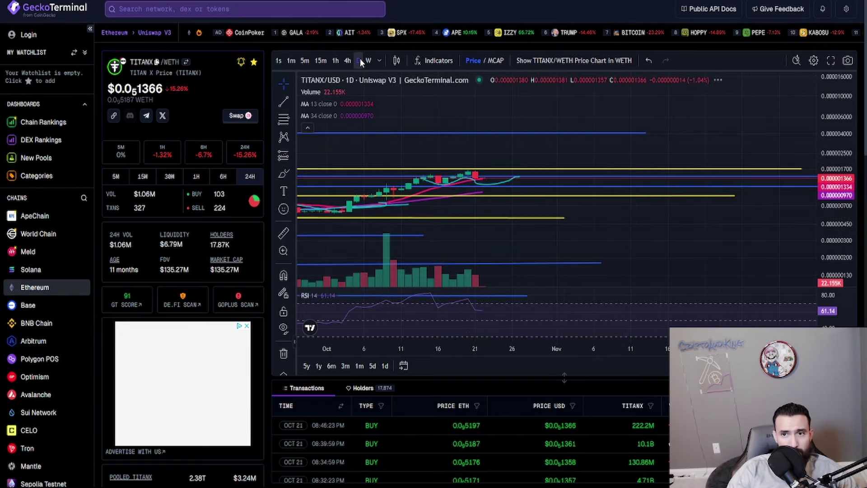
scroll(661, 237, "down", 3)
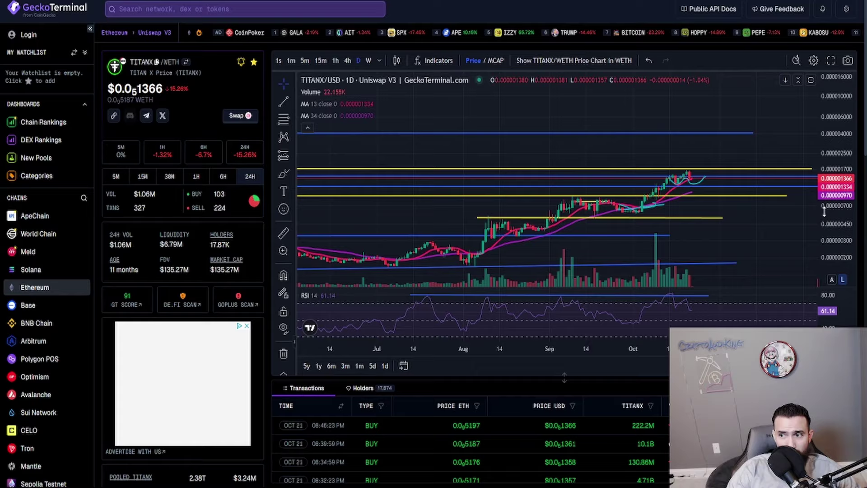
left_click_drag(661, 237, 535, 252)
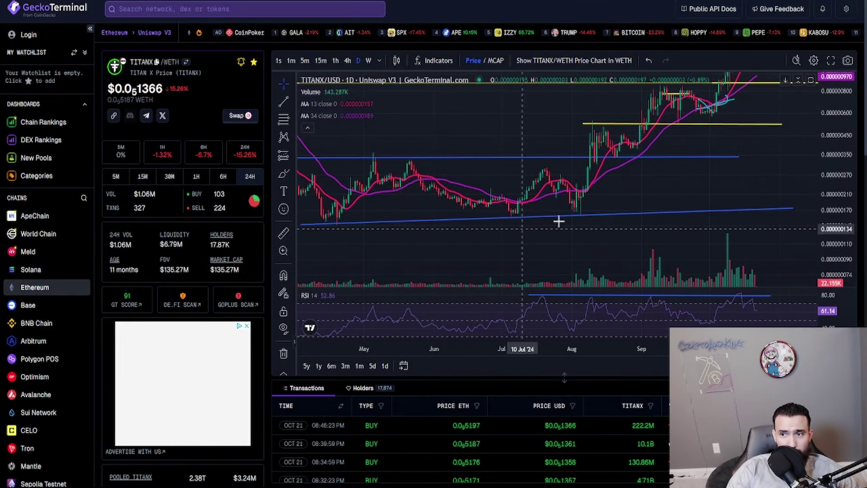
left_click_drag(557, 221, 616, 228)
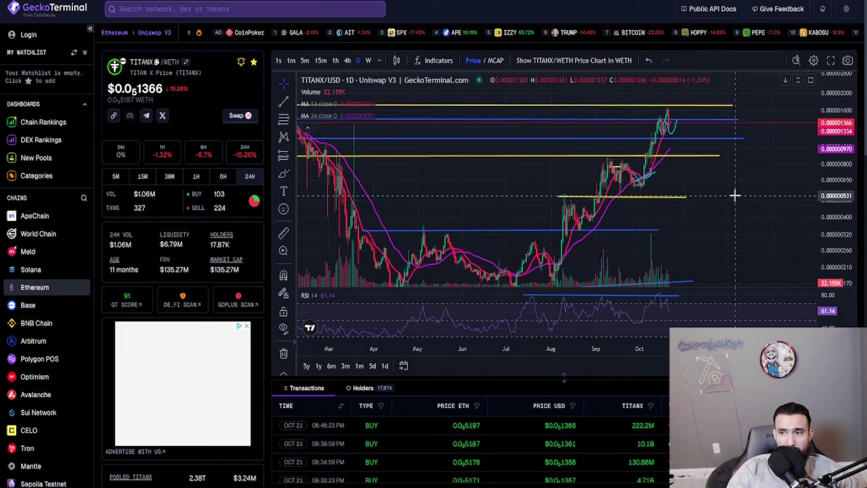
left_click_drag(736, 194, 556, 228)
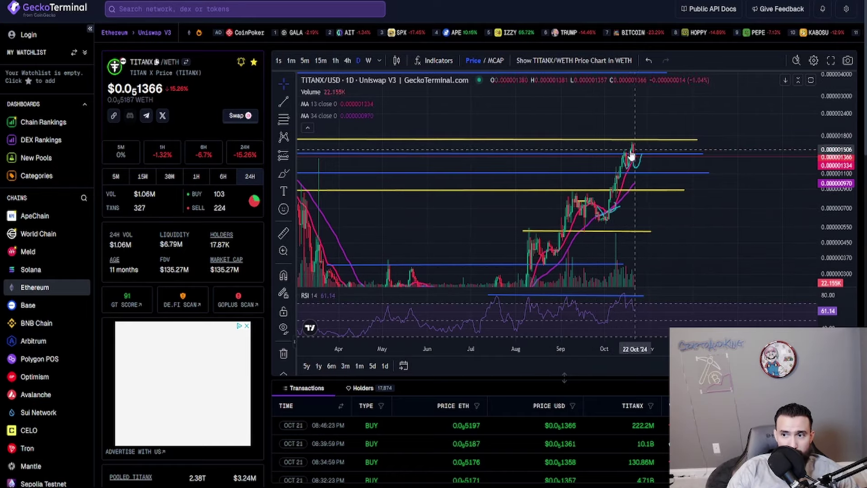
scroll(696, 216, "up", 1)
scroll(696, 216, "up", 3)
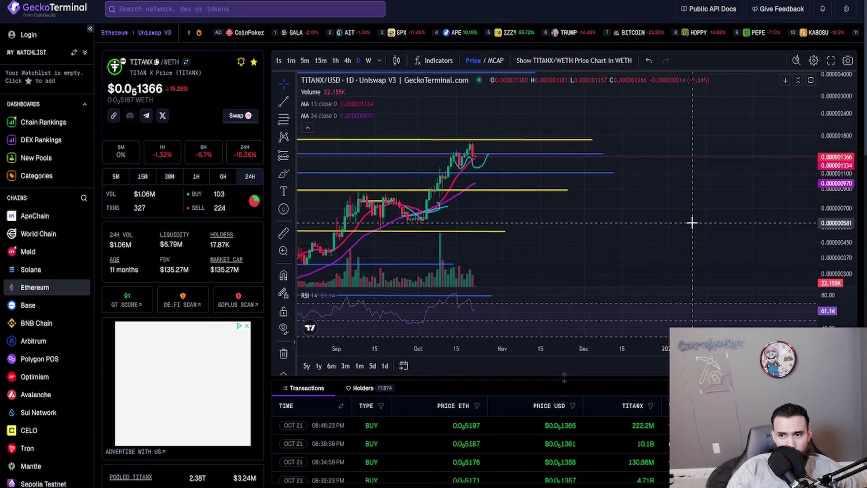
scroll(546, 237, "up", 5)
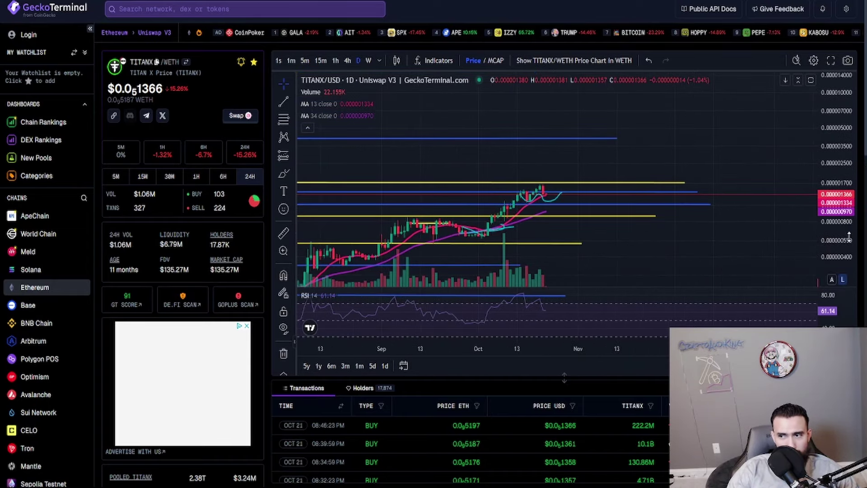
scroll(778, 171, "up", 2)
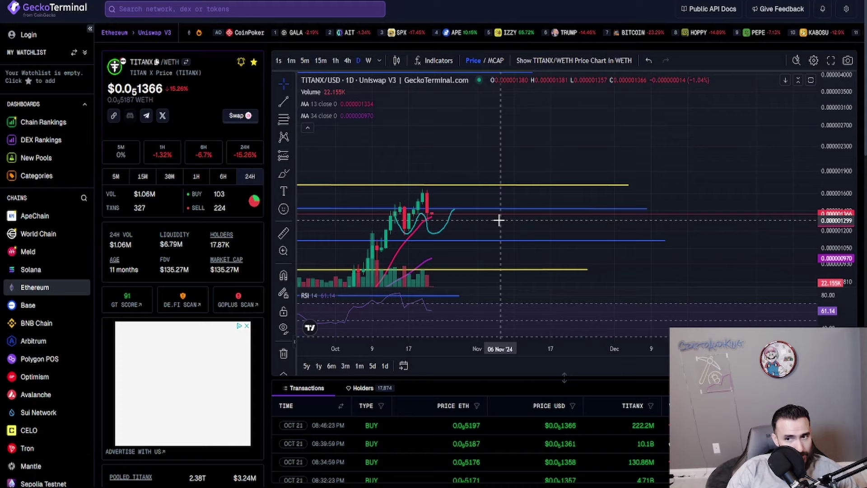
Pan and zoom to September–December, showing the October highs, drawn lines and empty future space
left_click_drag(499, 218, 584, 178)
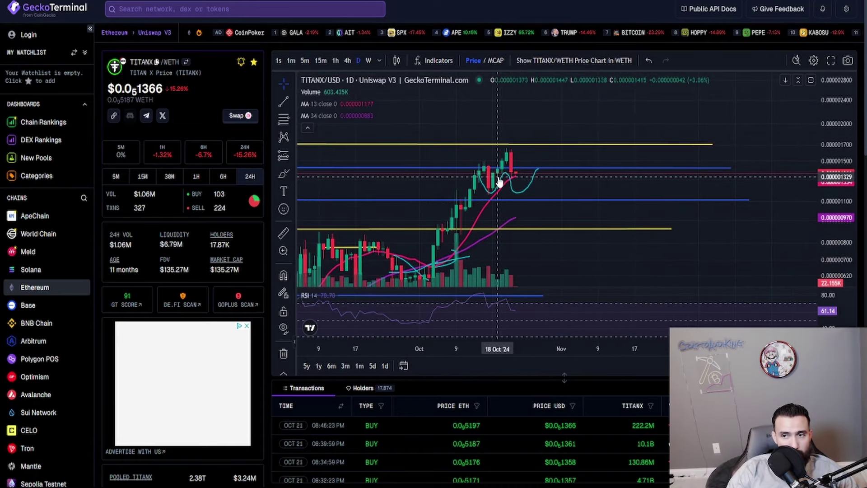
left_click_drag(506, 212, 527, 174)
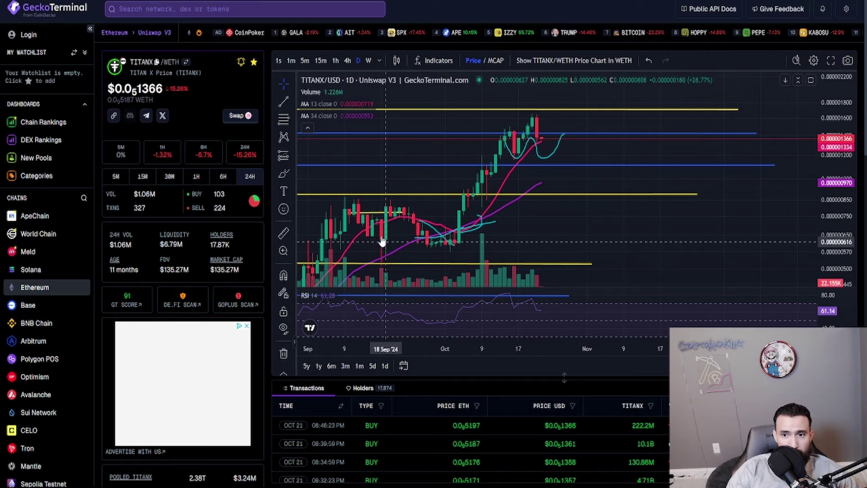
scroll(511, 90, "left", 5)
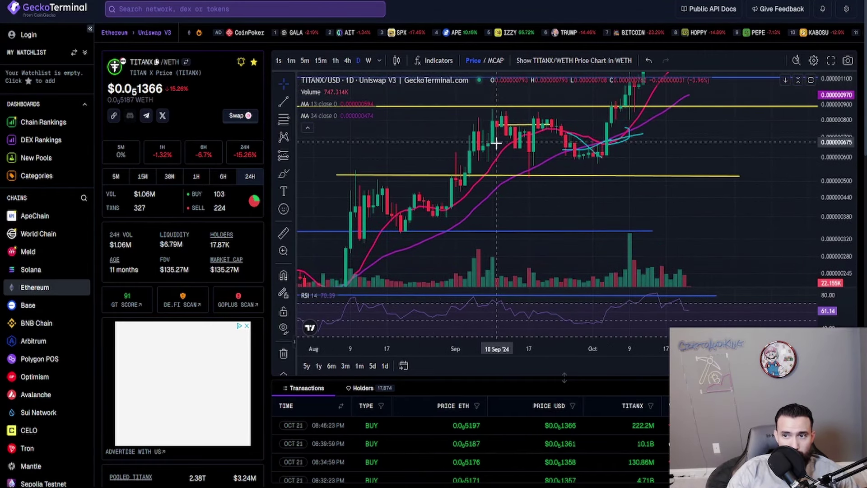
scroll(596, 131, "right", 5)
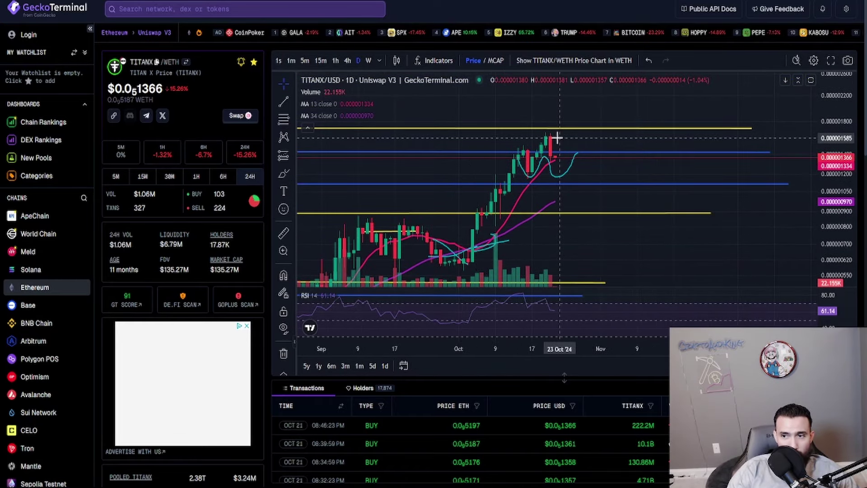
scroll(664, 216, "left", 1)
scroll(664, 215, "right", 5)
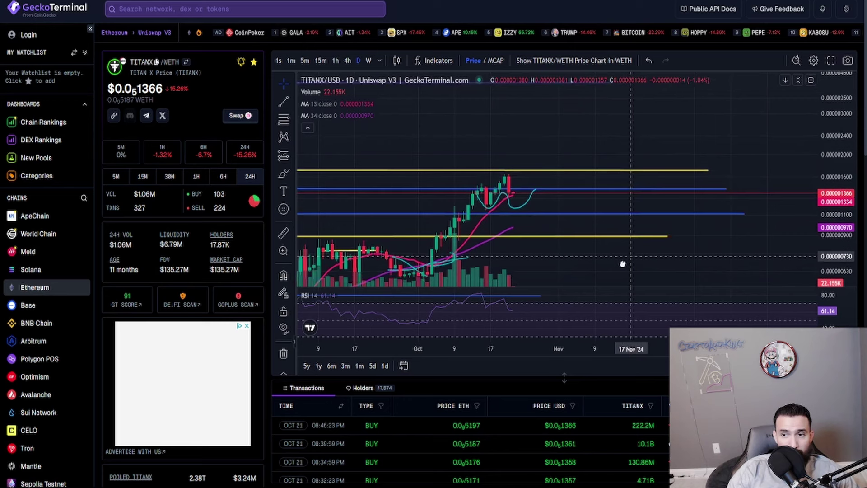
scroll(496, 234, "left", 3)
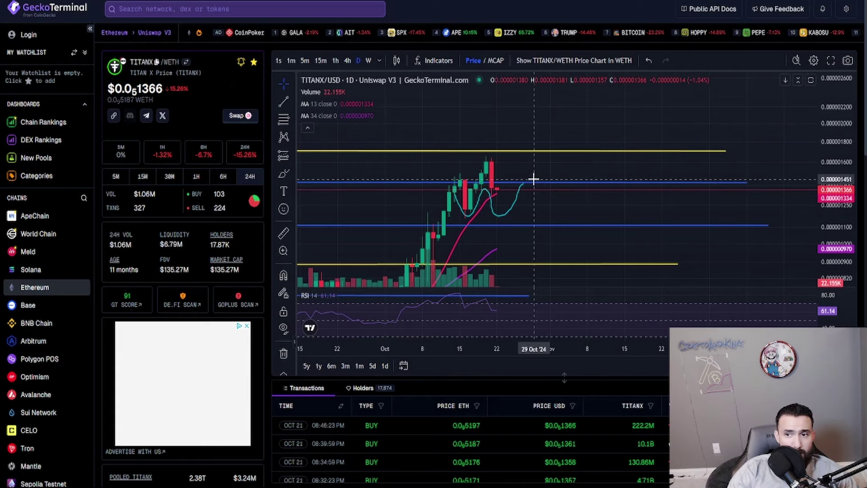
left_click_drag(845, 164, 846, 177)
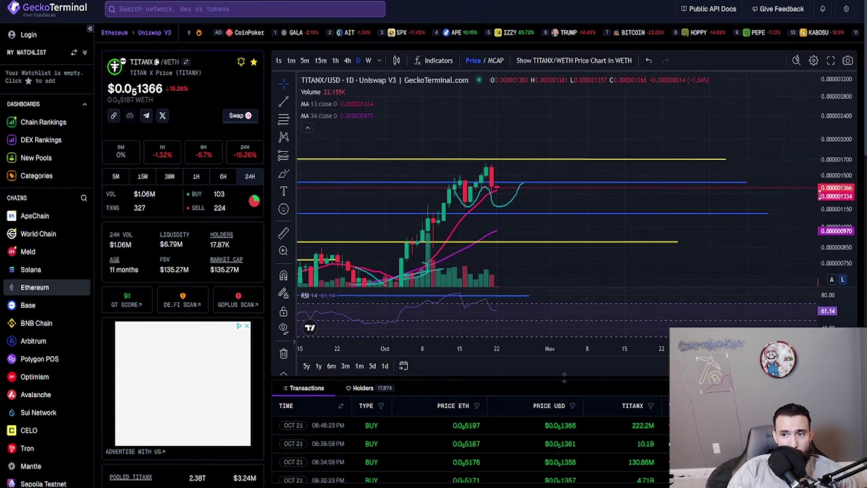
scroll(491, 332, "down", 3)
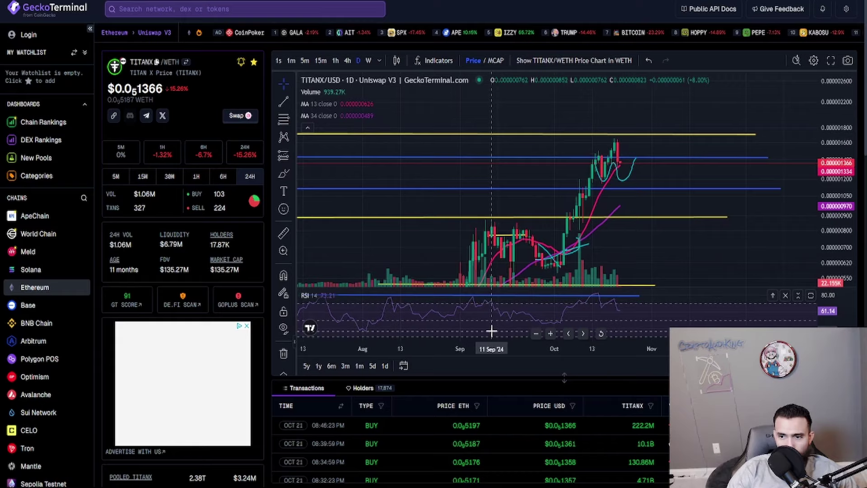
left_click_drag(662, 315, 591, 319)
left_click_drag(726, 142, 650, 180)
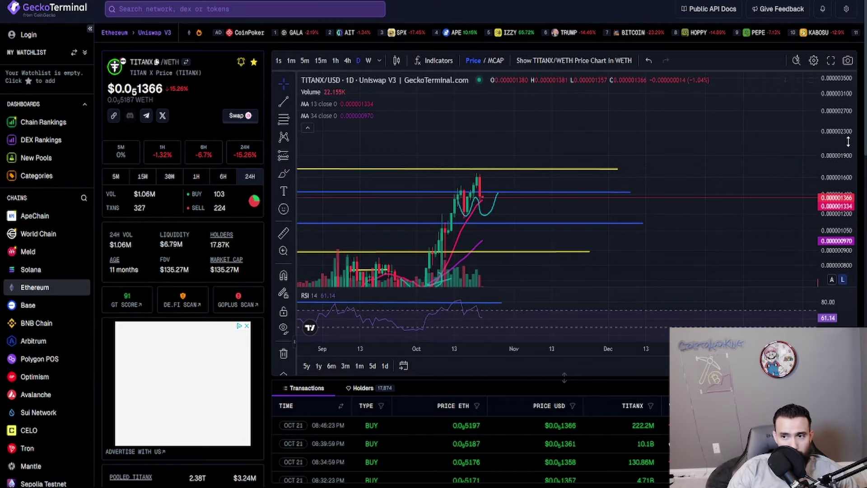
Compress the price scale and zoom out to June–December so the blue line near 0.000004 shows
left_click_drag(849, 141, 845, 228)
left_click_drag(650, 237, 668, 231)
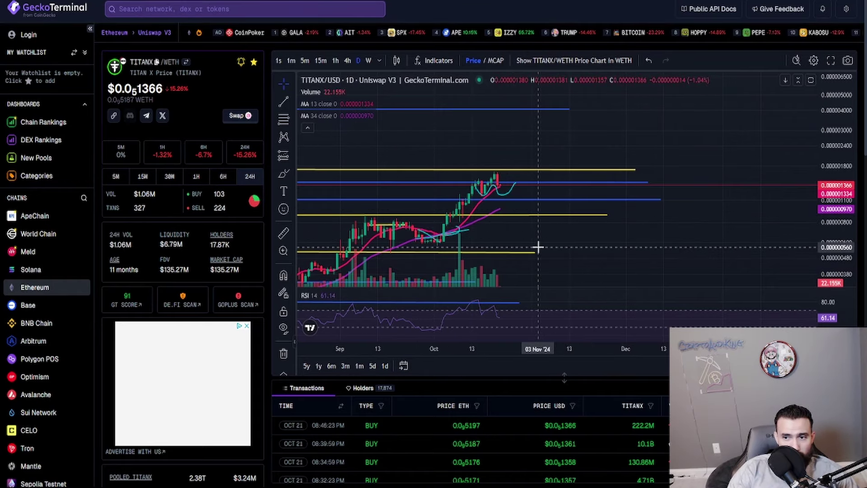
left_click_drag(538, 246, 559, 254)
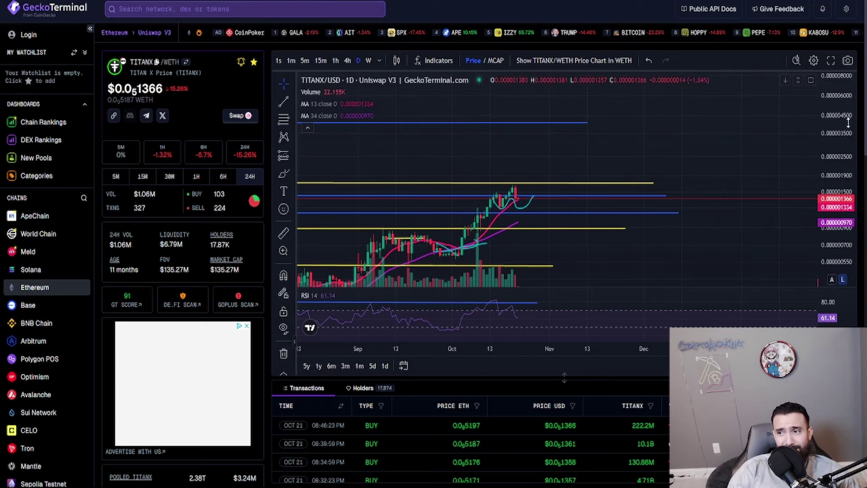
left_click_drag(848, 102, 677, 252)
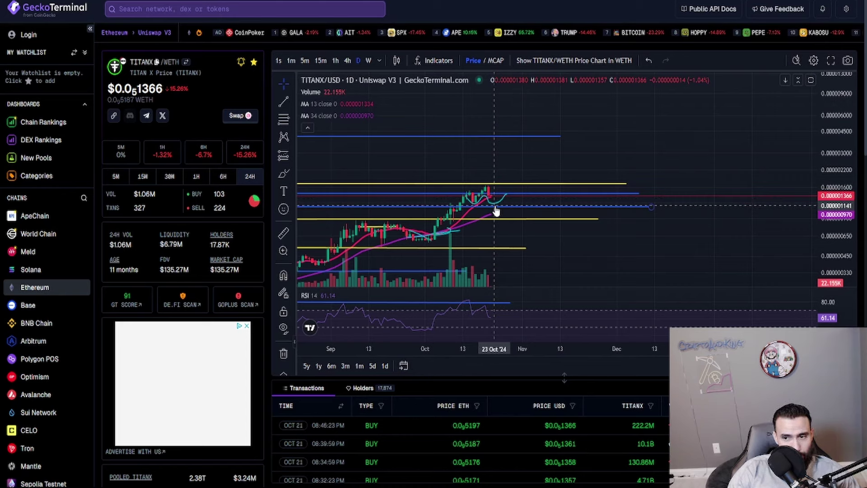
scroll(501, 316, "down", 3)
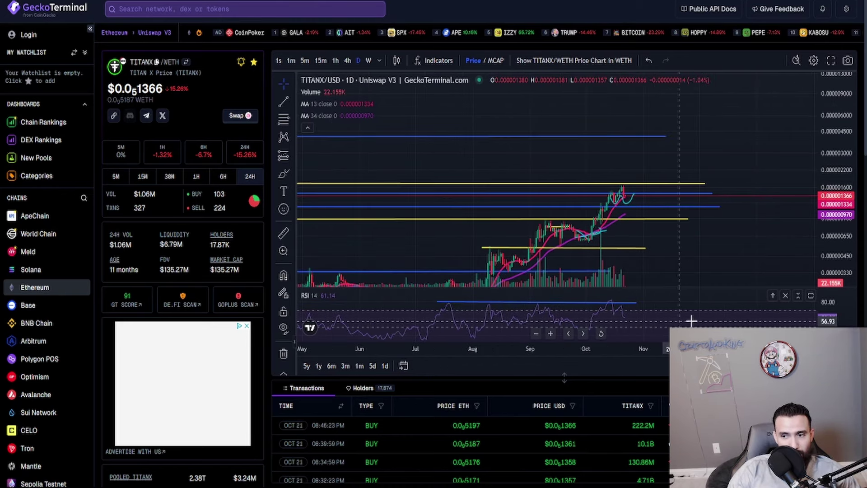
left_click_drag(691, 321, 605, 326)
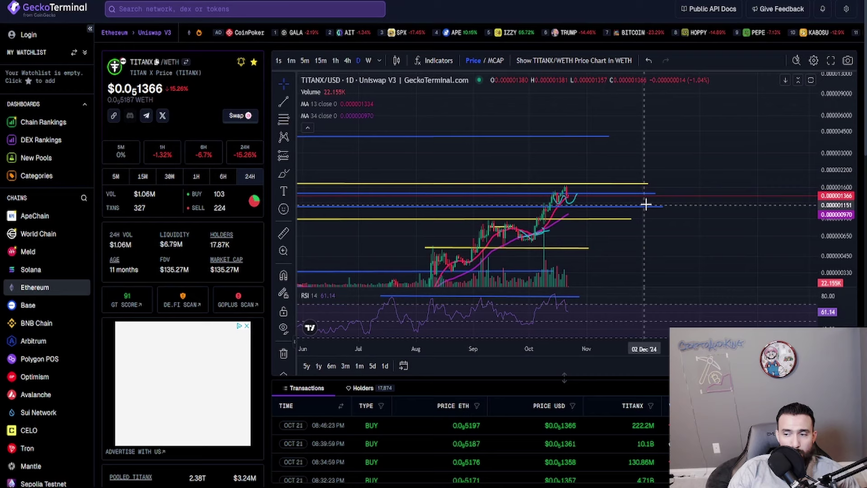
Zoom in to October–December and compress prices so the yellow line near 0.000001709 and blue line show
scroll(645, 201, "up", 5)
left_click_drag(736, 236, 796, 235)
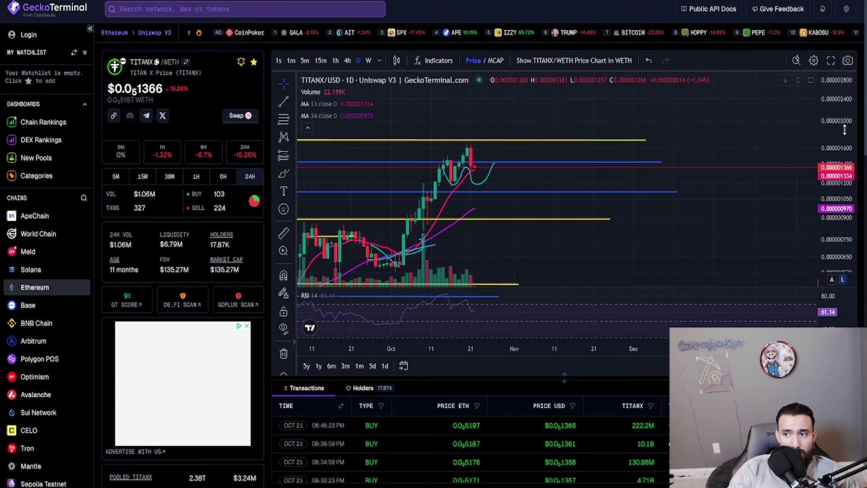
left_click_drag(836, 172, 836, 203)
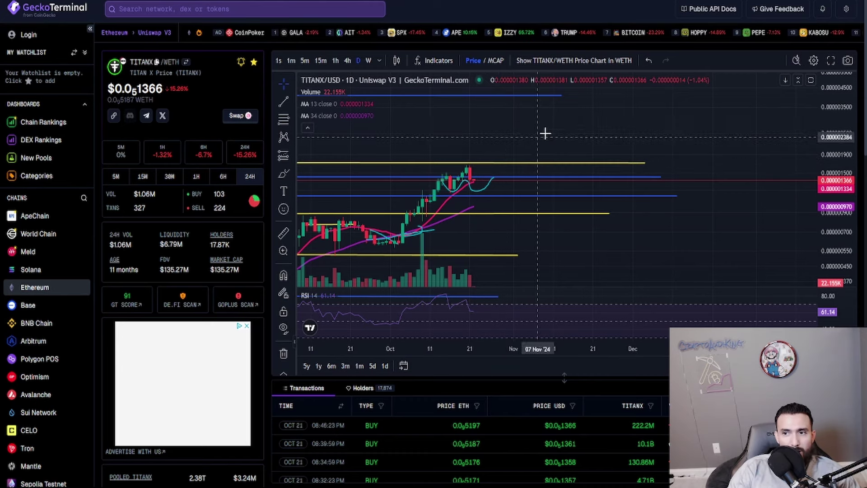
Shift the chart to leave room above the candles and select the brush tool
left_click_drag(546, 132, 497, 186)
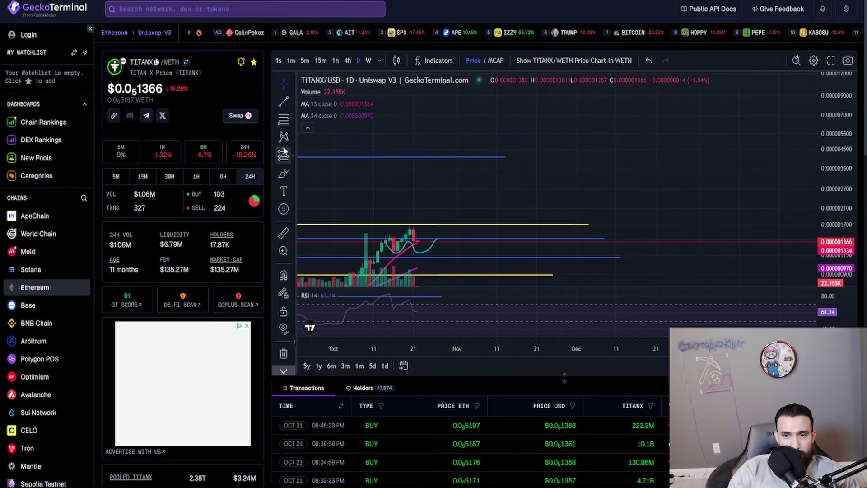
left_click(284, 175)
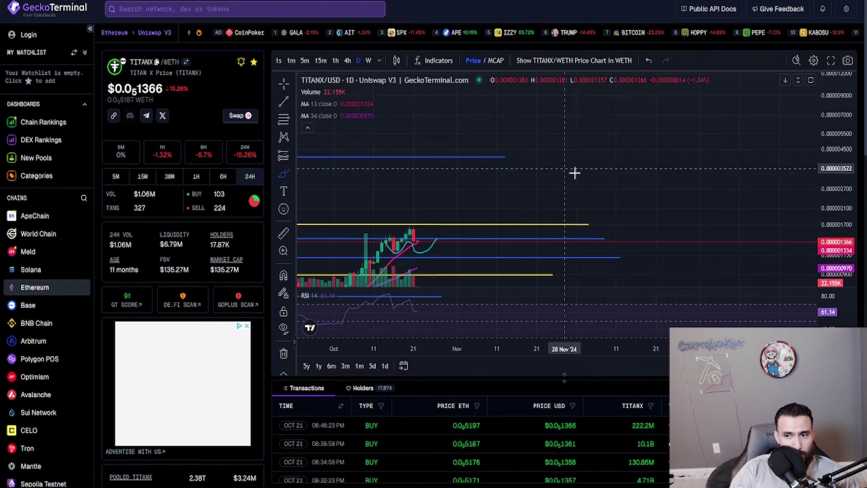
Draw a cyan freehand oval between the yellow line near 0.0000017 and the upper blue line, deleting failed attempts
left_click_drag(652, 160, 668, 185)
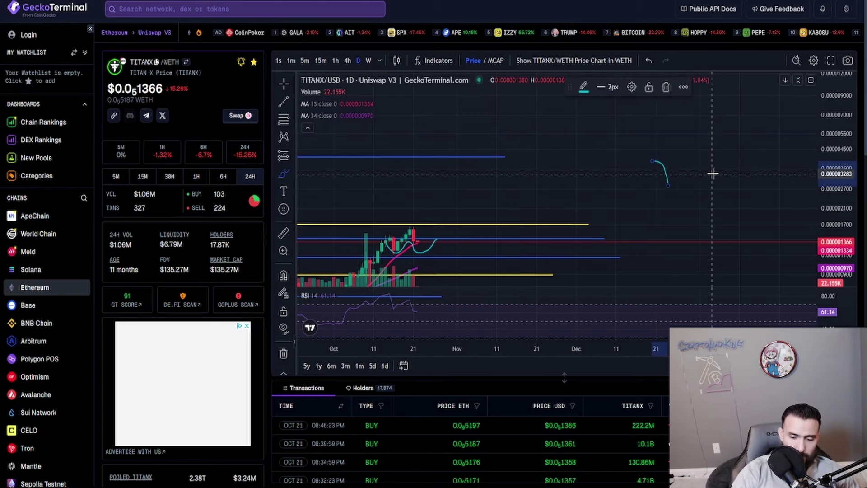
key("Delete")
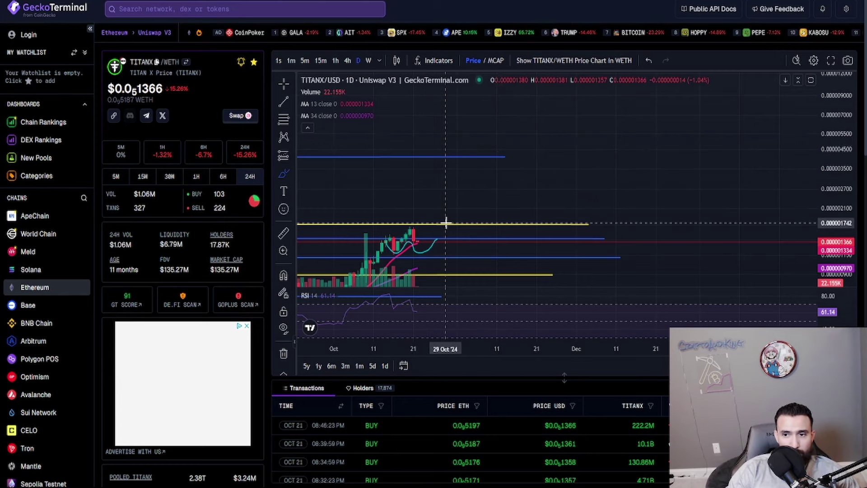
mouse_move(537, 161)
left_mouse_down()
mouse_move(467, 158)
mouse_move(450, 195)
mouse_move(497, 217)
mouse_move(587, 227)
mouse_move(657, 201)
mouse_move(585, 166)
mouse_move(538, 164)
left_mouse_up()
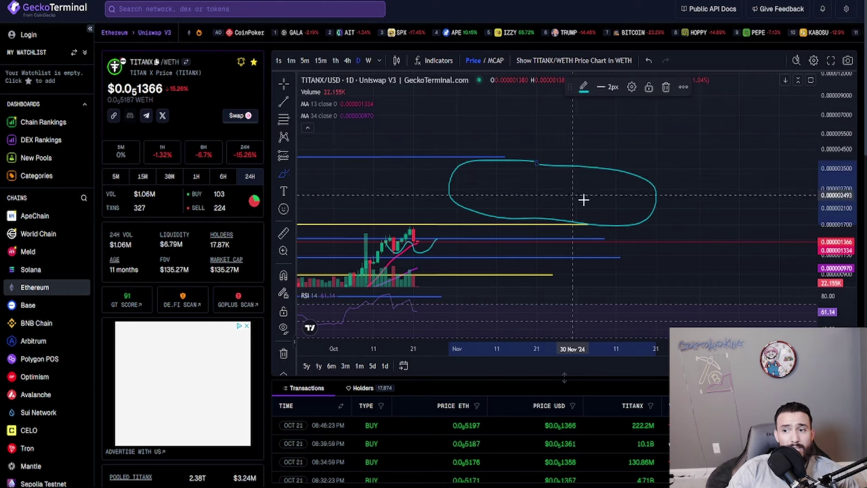
key("Delete")
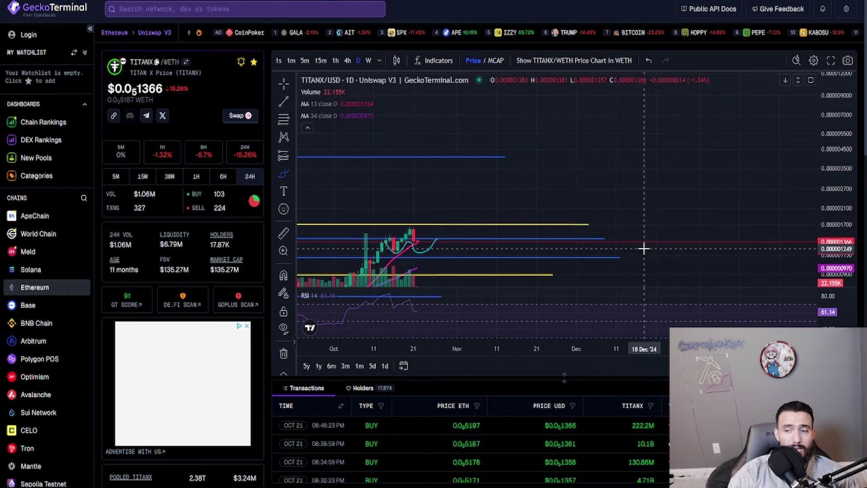
mouse_move(565, 166)
left_mouse_down()
mouse_move(480, 159)
mouse_move(558, 225)
mouse_move(664, 180)
mouse_move(533, 168)
left_mouse_up()
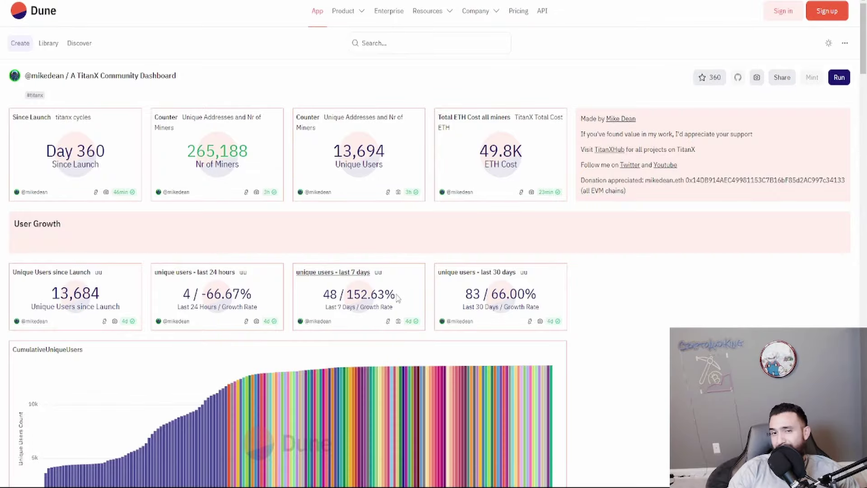
Scroll the Dune dashboard past User Growth and Minted Supply to the 30- and 90-day TitanX Future Supply charts
scroll(398, 297, "down", 15)
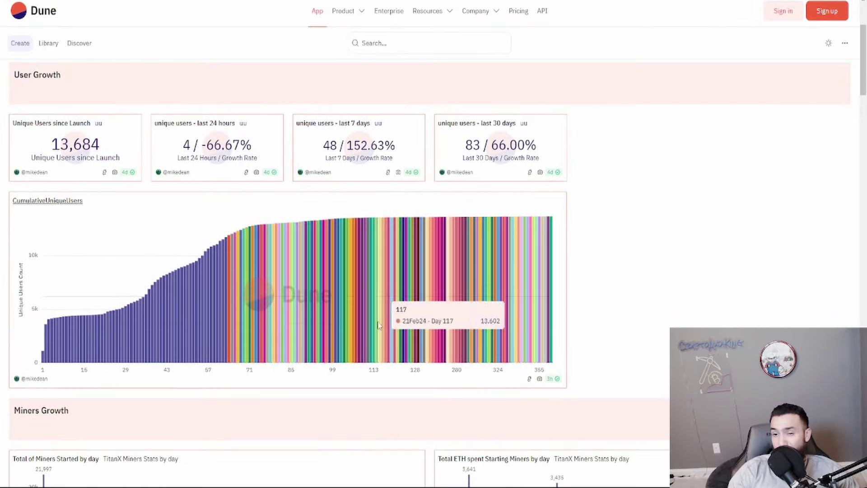
scroll(367, 341, "down", 14)
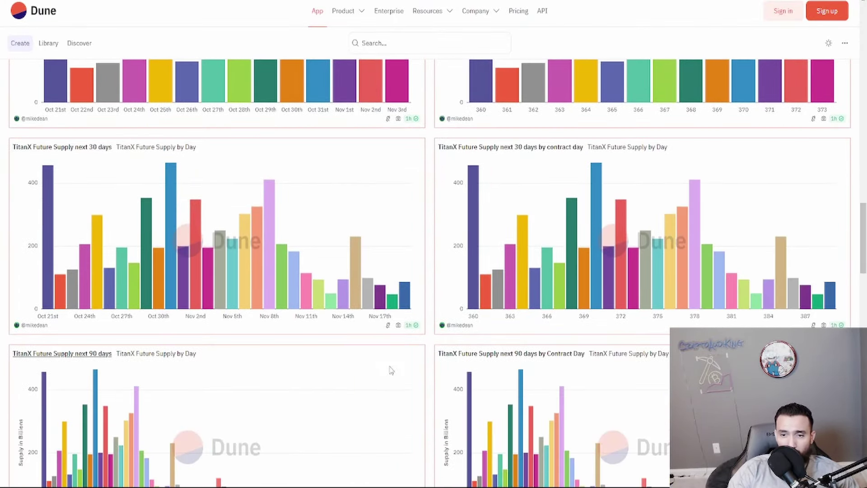
scroll(392, 380, "down", 5)
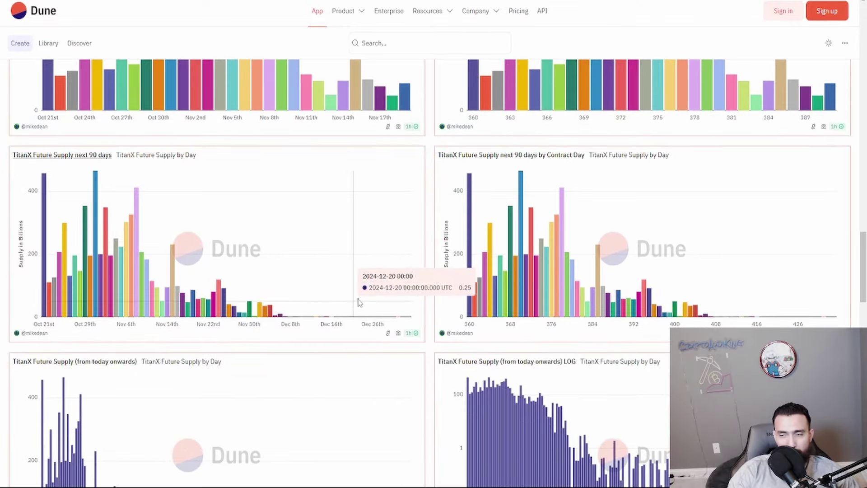
scroll(332, 374, "down", 8)
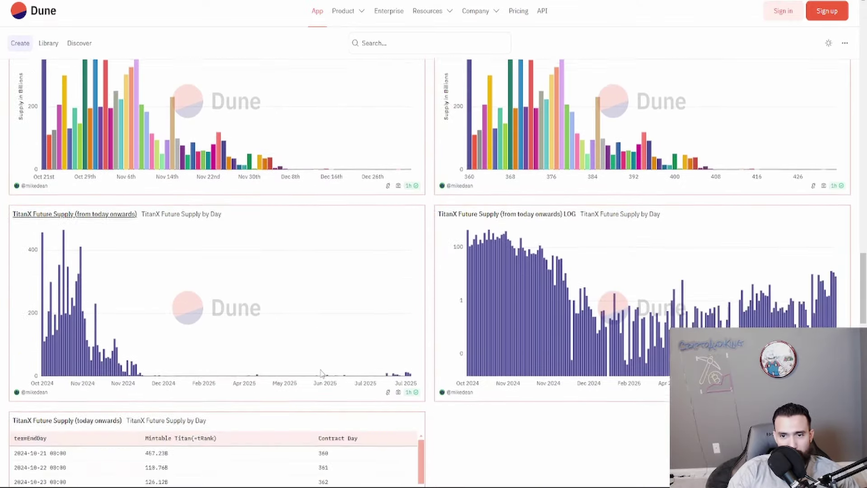
scroll(323, 375, "up", 4)
scroll(321, 375, "up", 4)
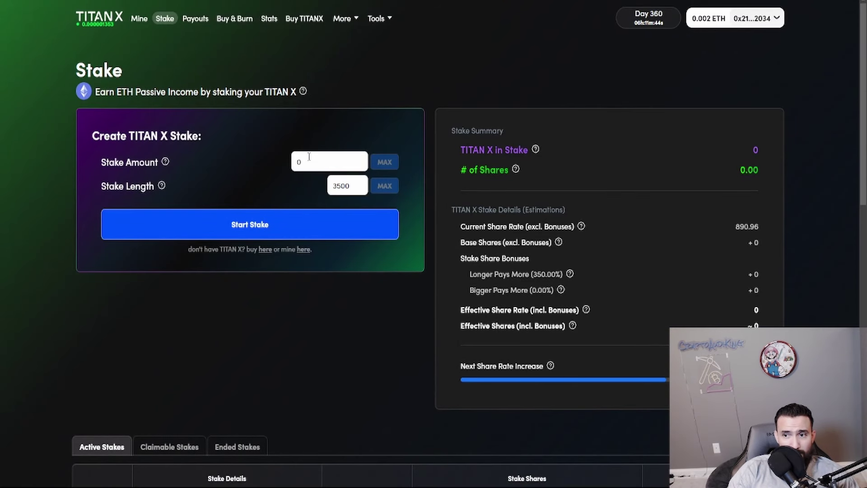
Scroll to the Active Stakes table and highlight stake 1's $338.32 value
scroll(321, 379, "down", 10)
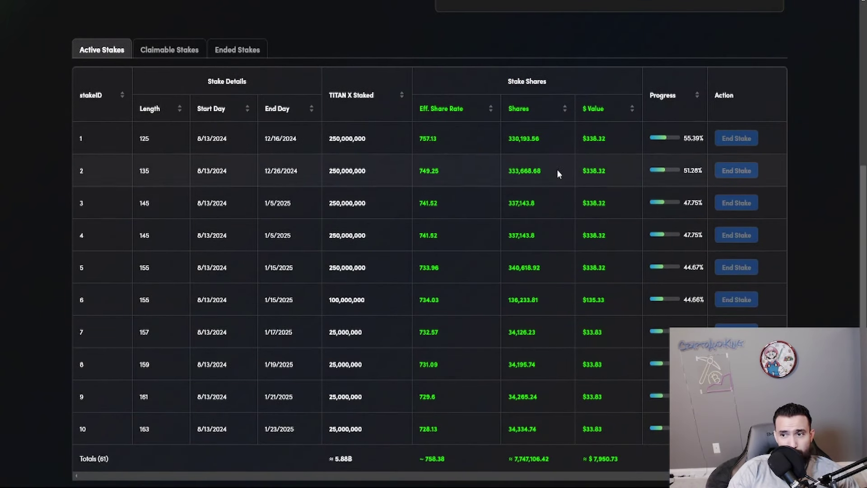
left_click_drag(612, 142, 565, 134)
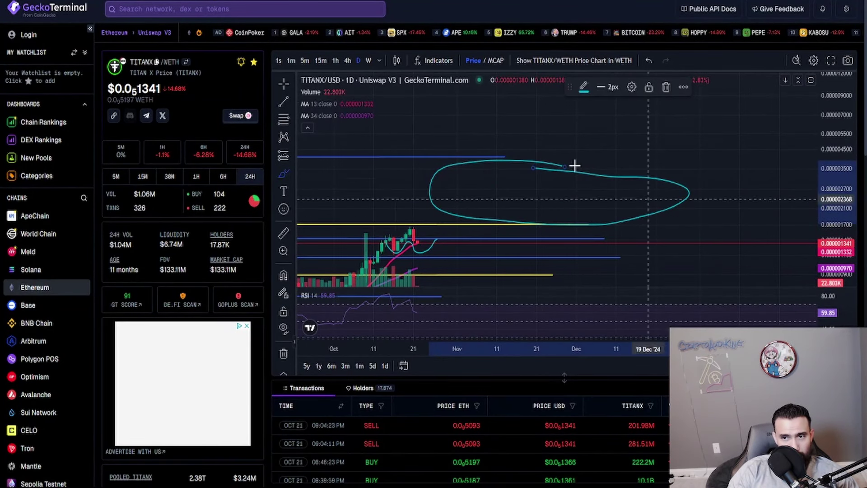
Deselect the oval and reframe September into 2025 with price 0.000001341, all levels and the cyan oval visible
left_click_drag(681, 159, 683, 147)
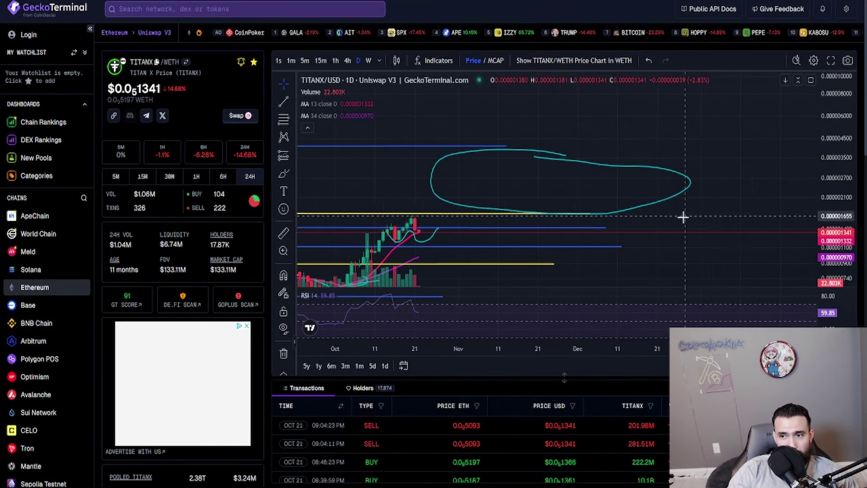
scroll(759, 260, "down", 4)
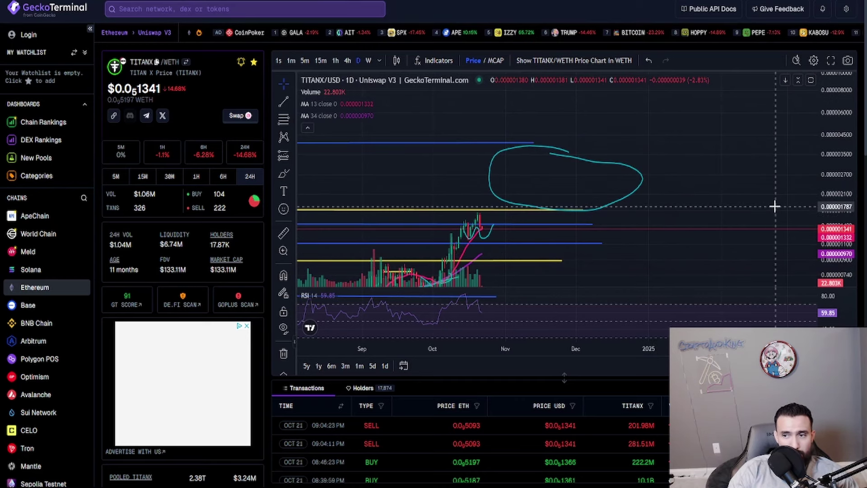
left_click_drag(774, 207, 713, 197)
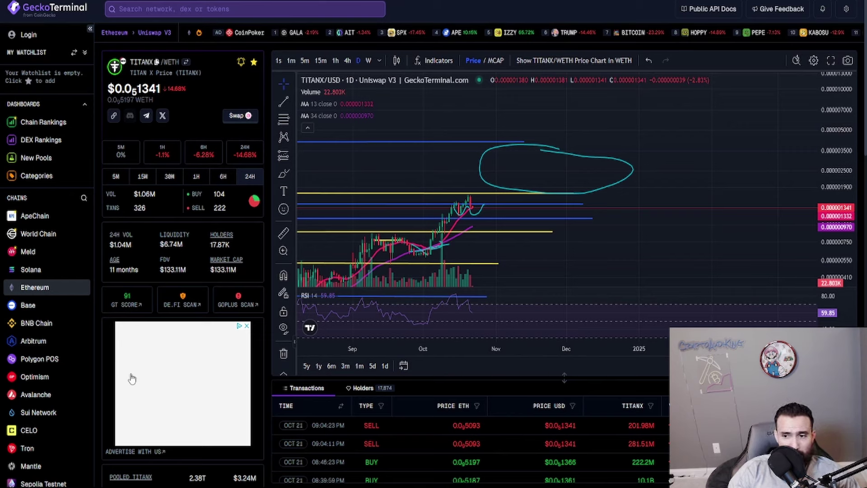
left_click_drag(687, 221, 665, 221)
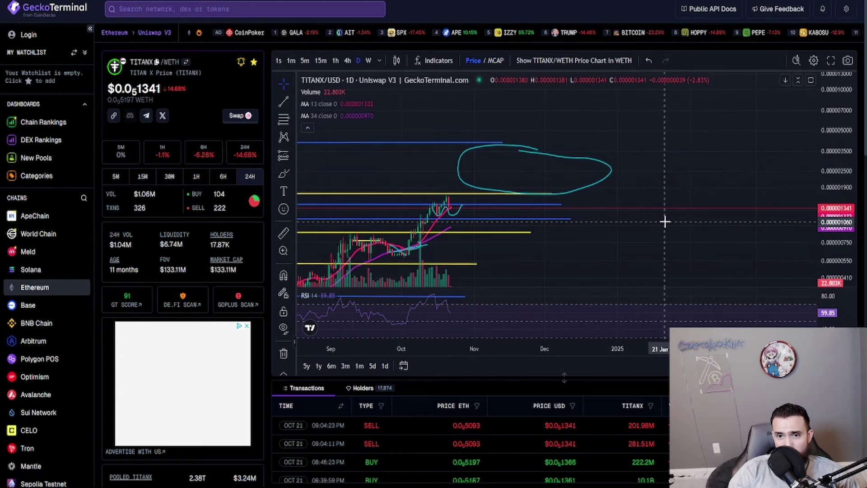